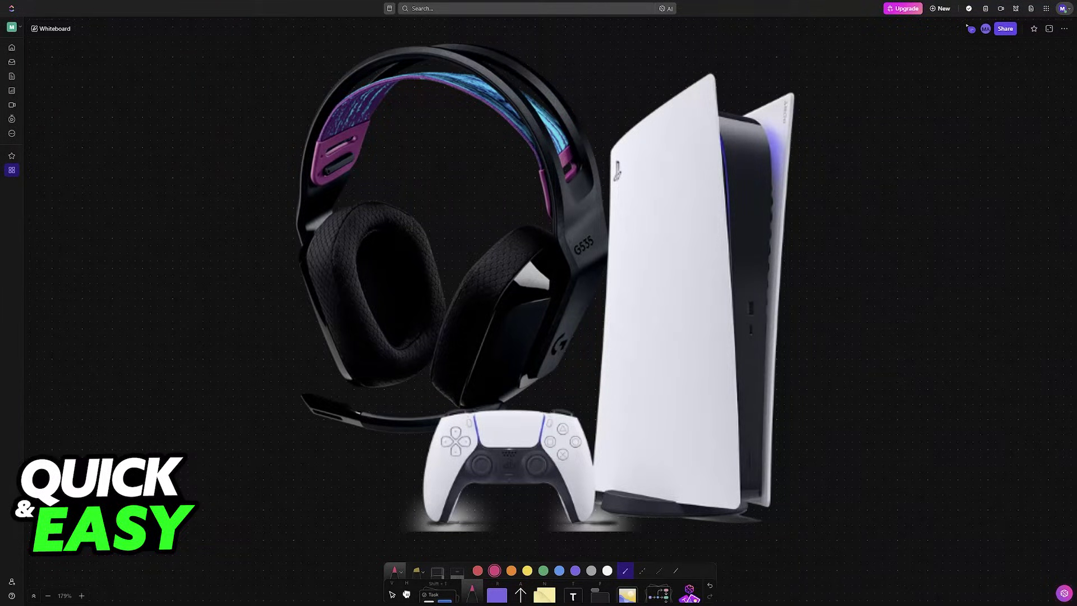
# - Hand-write PC, PS4 and PS5 stacked beside the console and underline the list
pyautogui.moveTo(832, 178)
pyautogui.mouseDown()
pyautogui.moveTo(836, 223)
pyautogui.moveTo(835, 198)
pyautogui.moveTo(884, 177)
pyautogui.moveTo(899, 210)
pyautogui.mouseUp()
pyautogui.moveTo(833, 247)
pyautogui.mouseDown()
pyautogui.moveTo(835, 281)
pyautogui.moveTo(840, 266)
pyautogui.moveTo(864, 276)
pyautogui.mouseUp()
pyautogui.moveTo(898, 238)
pyautogui.mouseDown()
pyautogui.moveTo(916, 256)
pyautogui.moveTo(912, 282)
pyautogui.mouseUp()
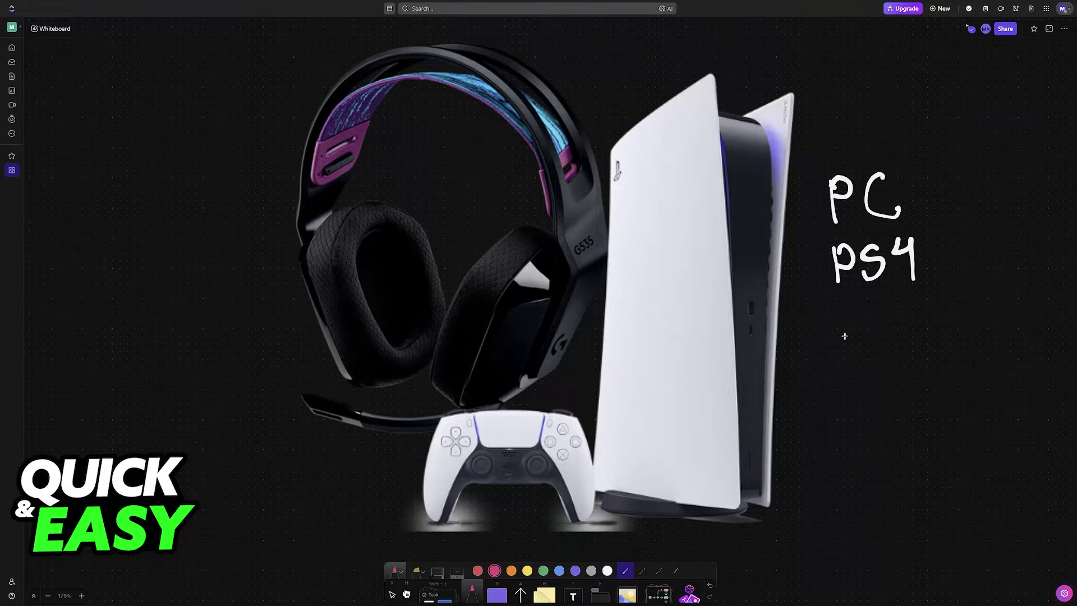
pyautogui.moveTo(844, 300)
pyautogui.mouseDown()
pyautogui.moveTo(845, 338)
pyautogui.moveTo(848, 319)
pyautogui.mouseUp()
pyautogui.moveTo(885, 303)
pyautogui.mouseDown()
pyautogui.moveTo(871, 301)
pyautogui.moveTo(866, 331)
pyautogui.mouseUp()
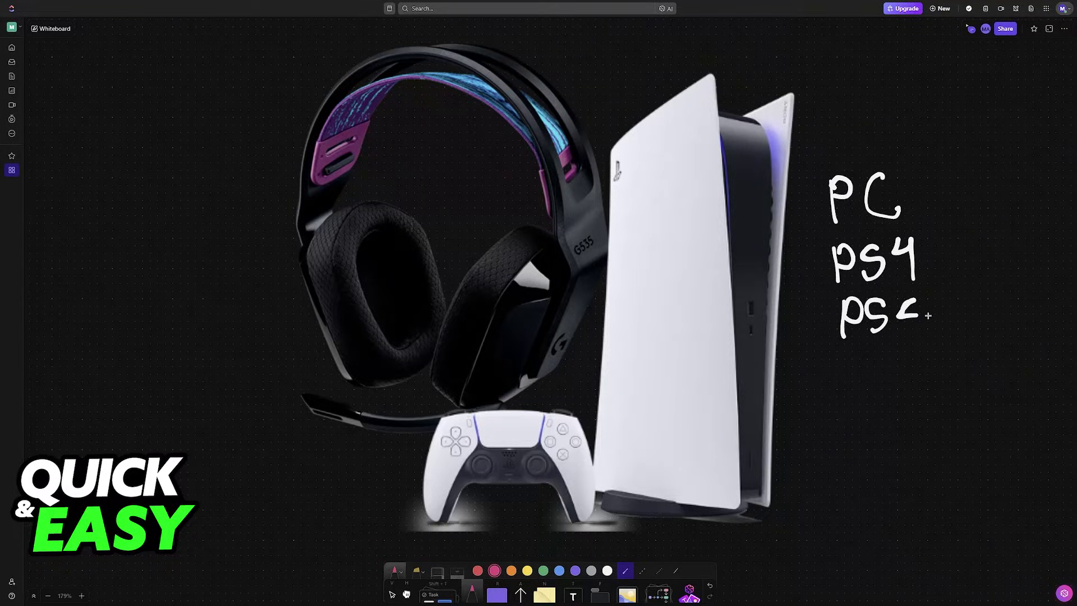
pyautogui.moveTo(918, 299); pyautogui.dragTo(902, 329)
pyautogui.moveTo(833, 352)
pyautogui.mouseDown()
pyautogui.moveTo(961, 337)
pyautogui.moveTo(795, 412)
pyautogui.moveTo(809, 422)
pyautogui.mouseUp()
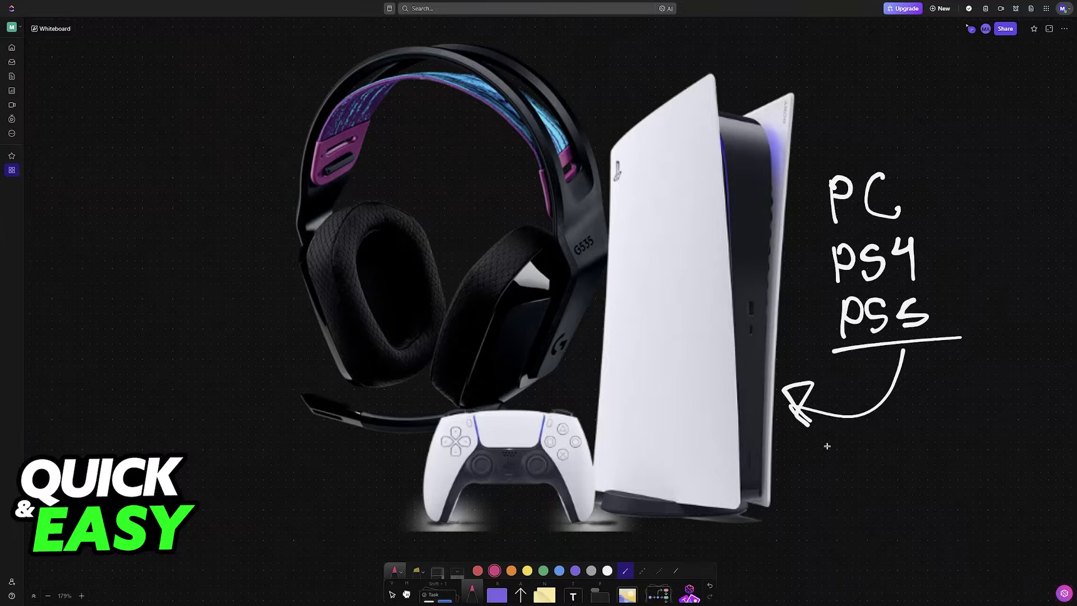
pyautogui.hscroll(10, 828, 445)
pyautogui.hscroll(3, 821, 432)
pyautogui.hscroll(1, 748, 414)
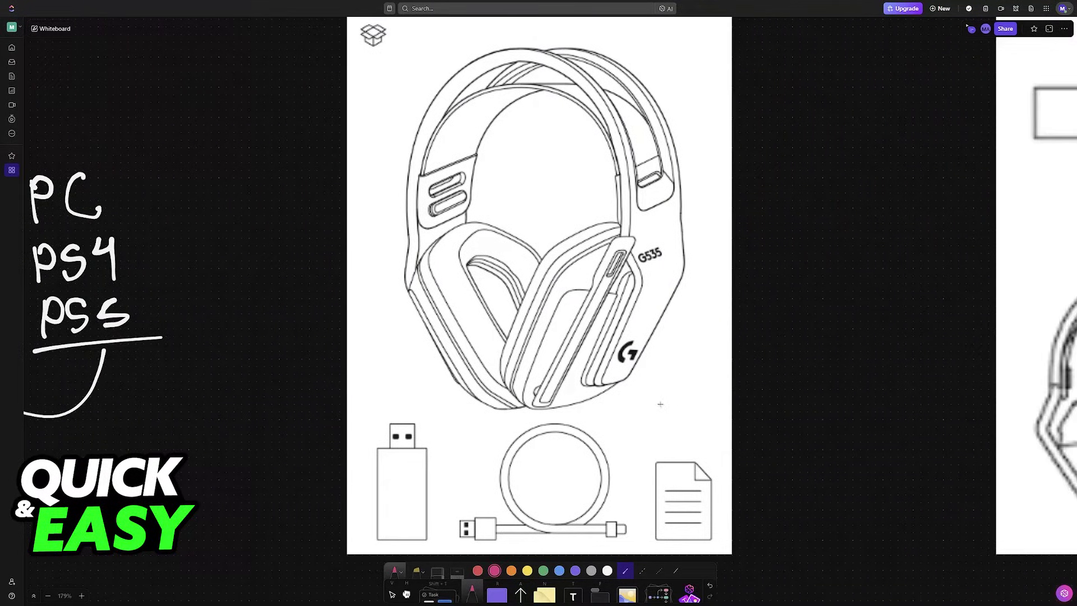
# - Tick the manual, arrow the dongle to the headset, underline the cable and sketch a battery
pyautogui.moveTo(647, 441); pyautogui.dragTo(664, 440)
pyautogui.moveTo(452, 464)
pyautogui.mouseDown()
pyautogui.moveTo(438, 458)
pyautogui.moveTo(452, 451)
pyautogui.mouseUp()
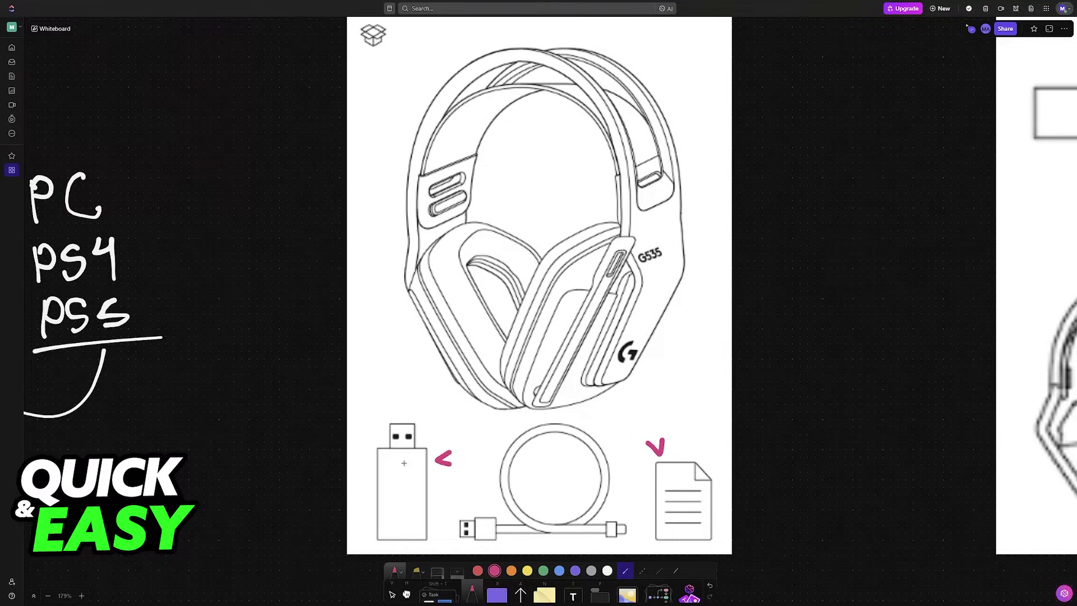
pyautogui.moveTo(402, 419)
pyautogui.mouseDown()
pyautogui.moveTo(425, 362)
pyautogui.moveTo(422, 375)
pyautogui.mouseUp()
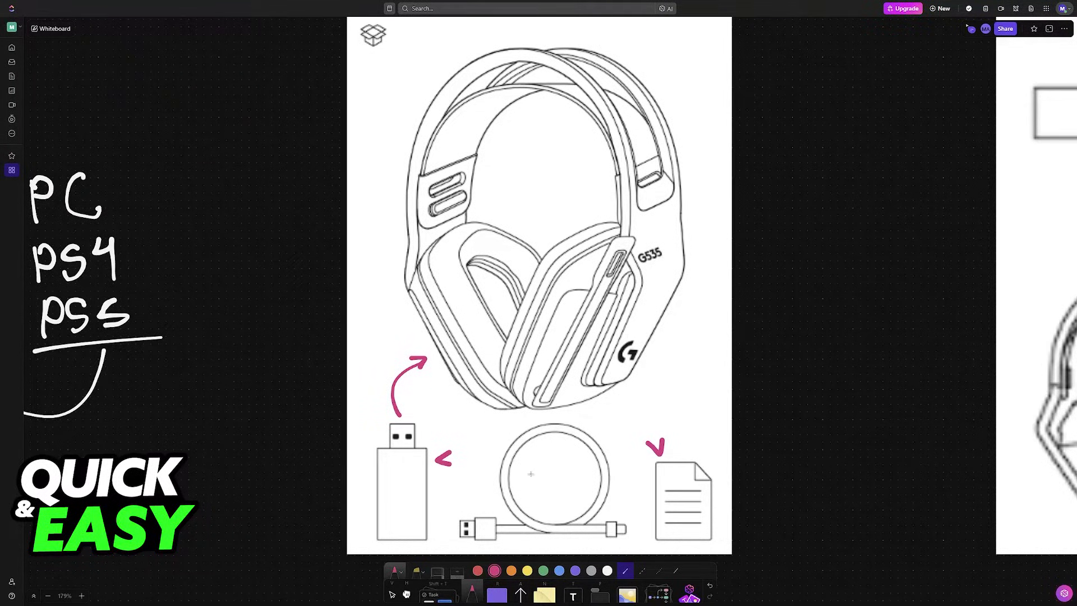
pyautogui.moveTo(508, 544); pyautogui.dragTo(572, 543)
pyautogui.moveTo(458, 551); pyautogui.dragTo(648, 548)
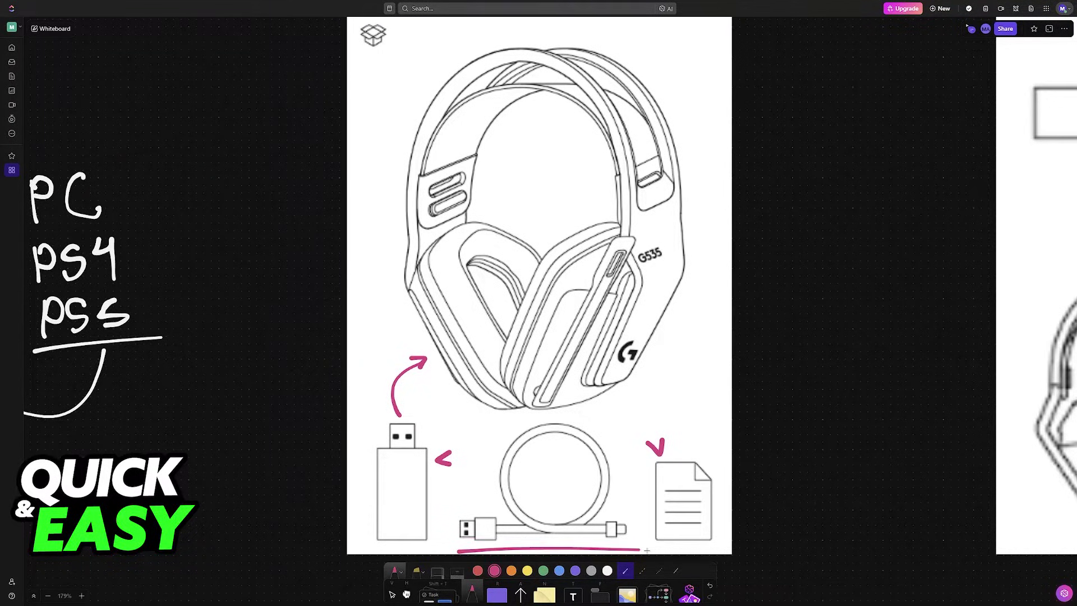
pyautogui.moveTo(557, 486)
pyautogui.mouseDown()
pyautogui.moveTo(536, 465)
pyautogui.moveTo(572, 482)
pyautogui.moveTo(542, 490)
pyautogui.moveTo(539, 470)
pyautogui.moveTo(572, 468)
pyautogui.moveTo(578, 481)
pyautogui.moveTo(569, 471)
pyautogui.moveTo(546, 494)
pyautogui.moveTo(518, 493)
pyautogui.mouseUp()
# - Undo the battery circle, circle both cable plugs and underline the G535 label
pyautogui.hotkey('ctrl', 'z')
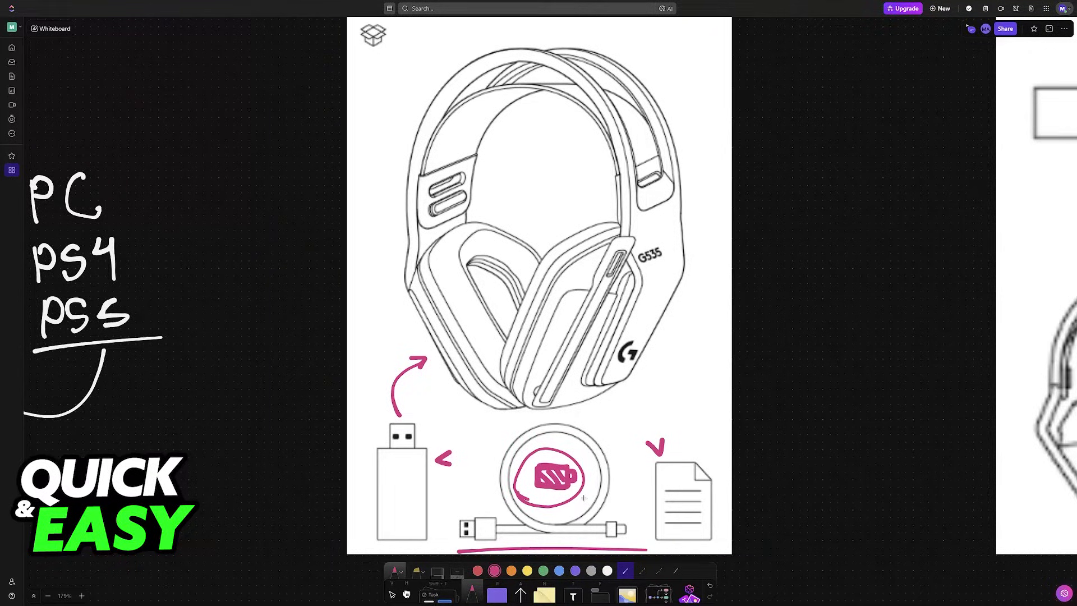
pyautogui.hotkey('ctrl', 'z')
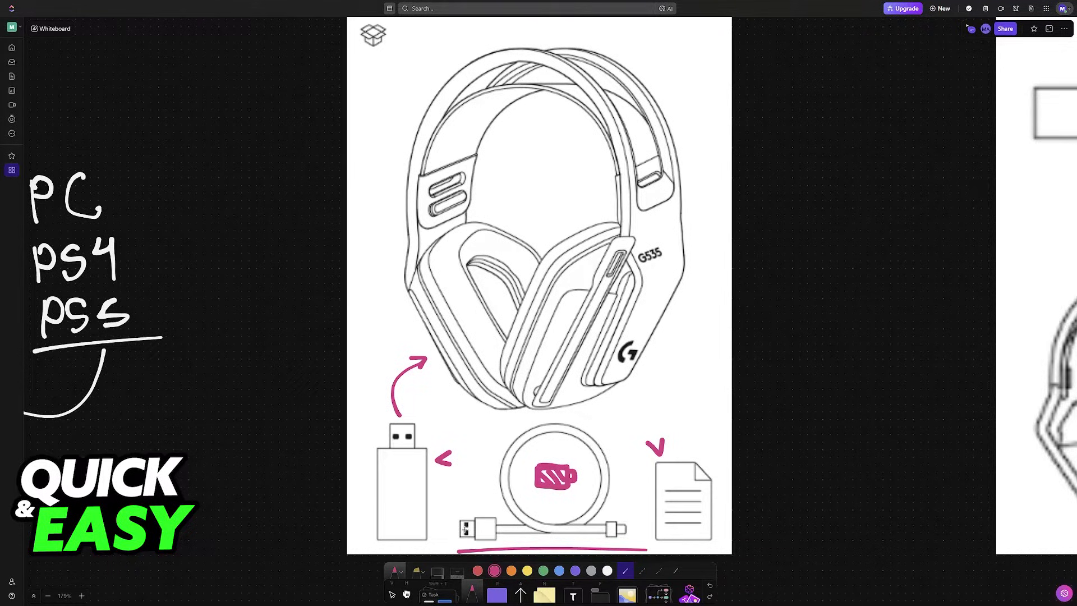
pyautogui.moveTo(465, 530); pyautogui.dragTo(478, 548)
pyautogui.moveTo(590, 533); pyautogui.dragTo(619, 423)
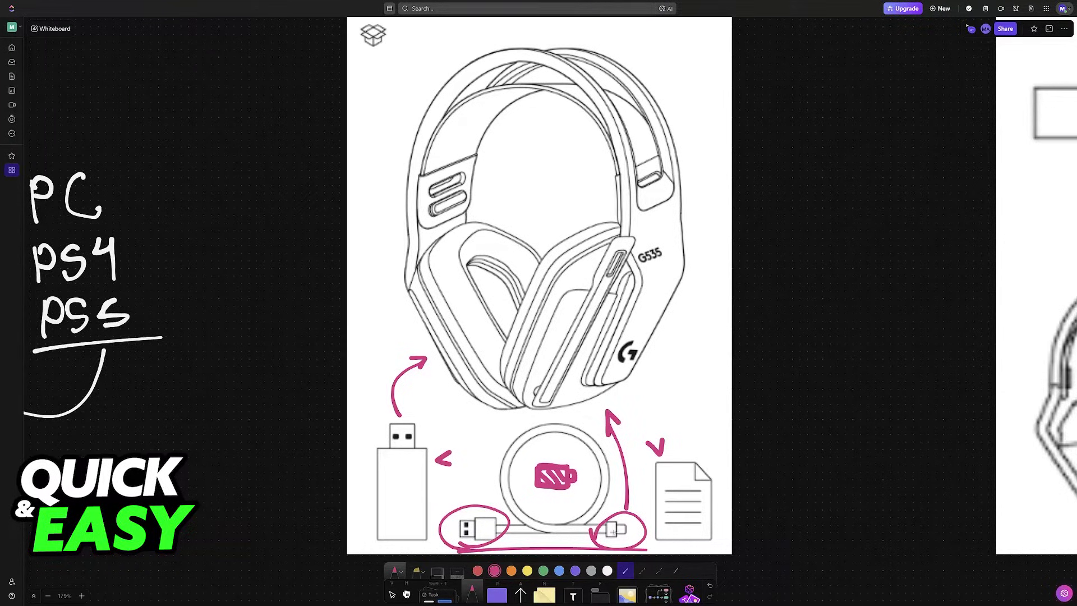
pyautogui.moveTo(637, 271); pyautogui.dragTo(662, 259)
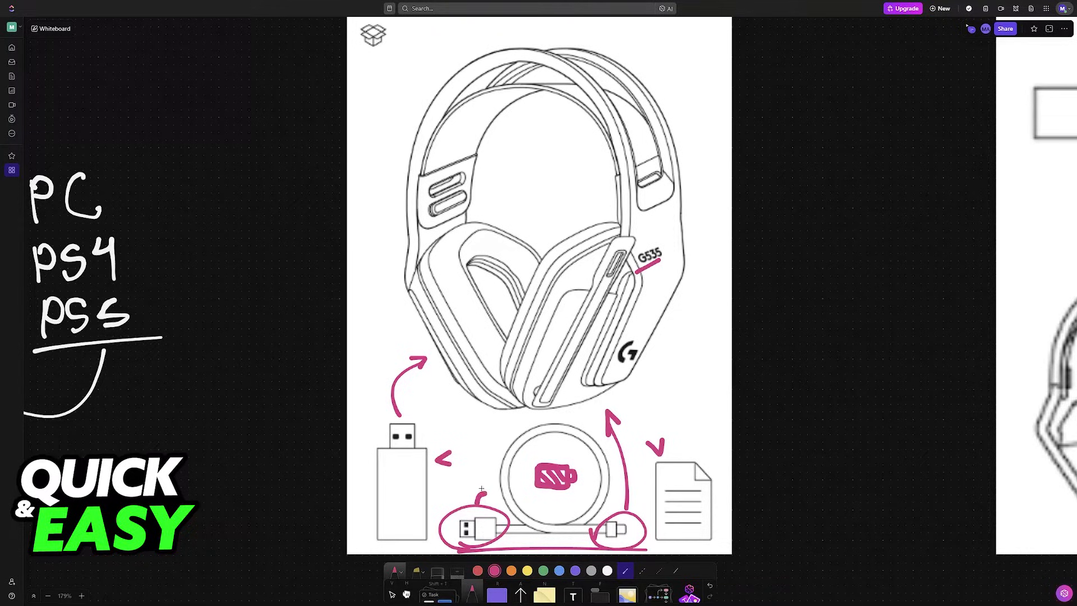
pyautogui.moveTo(478, 505); pyautogui.dragTo(488, 493)
pyautogui.hscroll(10, 539, 286)
# - Draw a pink dongle-to-console arrow and write an underlined 'USB PS5' label
pyautogui.moveTo(398, 149); pyautogui.dragTo(539, 202)
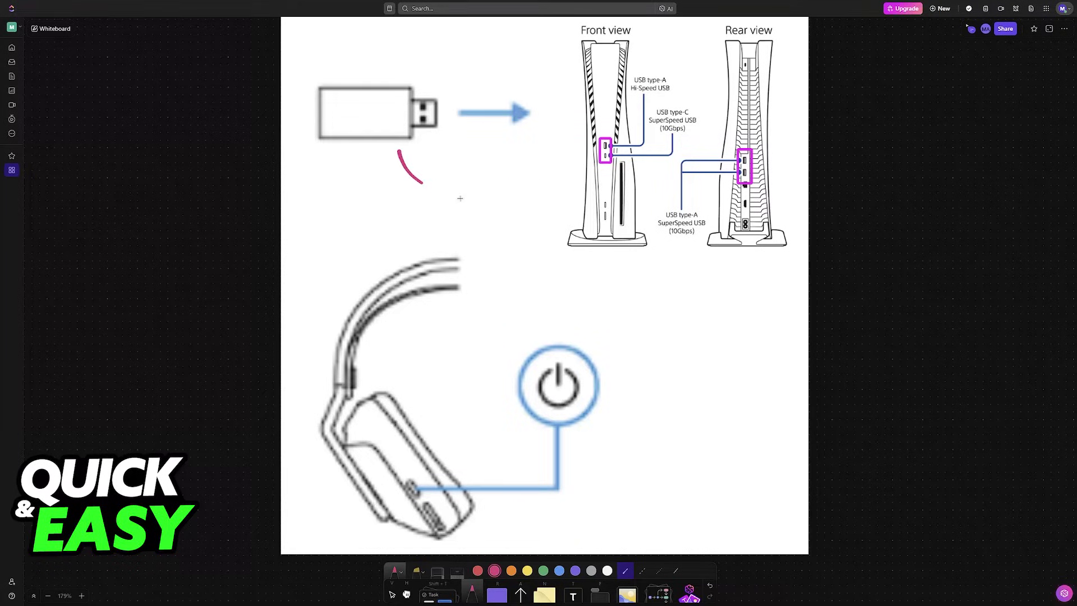
pyautogui.moveTo(634, 249)
pyautogui.mouseDown()
pyautogui.moveTo(652, 250)
pyautogui.moveTo(656, 273)
pyautogui.moveTo(715, 275)
pyautogui.mouseUp()
pyautogui.moveTo(716, 249)
pyautogui.mouseDown()
pyautogui.moveTo(730, 271)
pyautogui.moveTo(754, 251)
pyautogui.moveTo(746, 262)
pyautogui.moveTo(762, 262)
pyautogui.moveTo(746, 275)
pyautogui.mouseUp()
pyautogui.moveTo(621, 288); pyautogui.dragTo(778, 278)
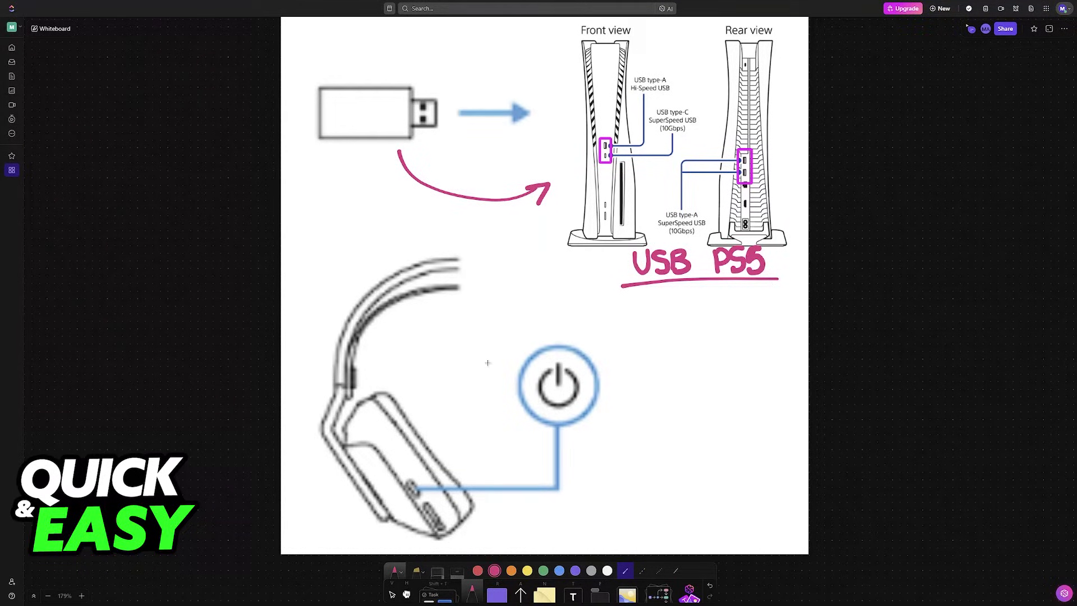
# - Circle the earcup button, write G535 by the power icon, and add an upward wireless arrow
pyautogui.moveTo(404, 487); pyautogui.dragTo(410, 503)
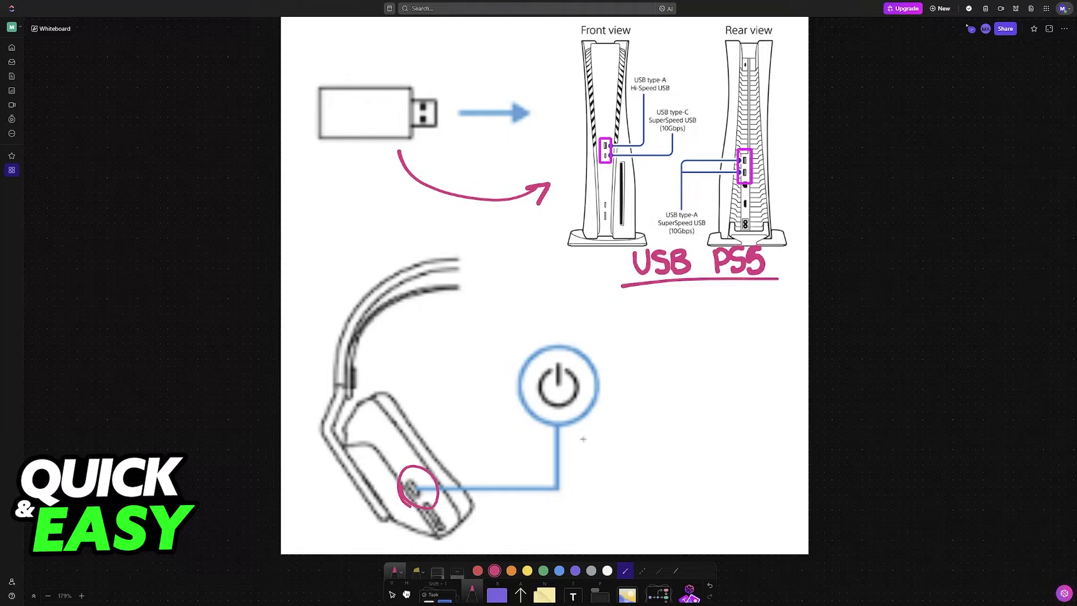
pyautogui.moveTo(594, 424)
pyautogui.mouseDown()
pyautogui.moveTo(608, 444)
pyautogui.moveTo(619, 421)
pyautogui.moveTo(627, 445)
pyautogui.moveTo(651, 443)
pyautogui.mouseUp()
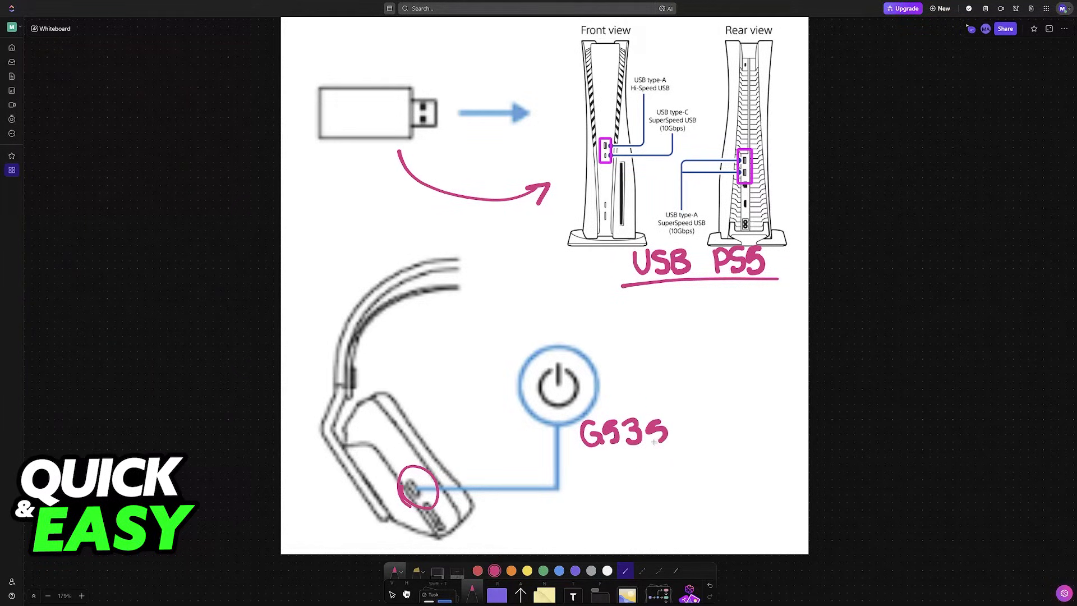
pyautogui.moveTo(531, 348)
pyautogui.mouseDown()
pyautogui.moveTo(439, 190)
pyautogui.moveTo(459, 201)
pyautogui.mouseUp()
pyautogui.click(522, 300)
pyautogui.moveTo(516, 294); pyautogui.dragTo(541, 275)
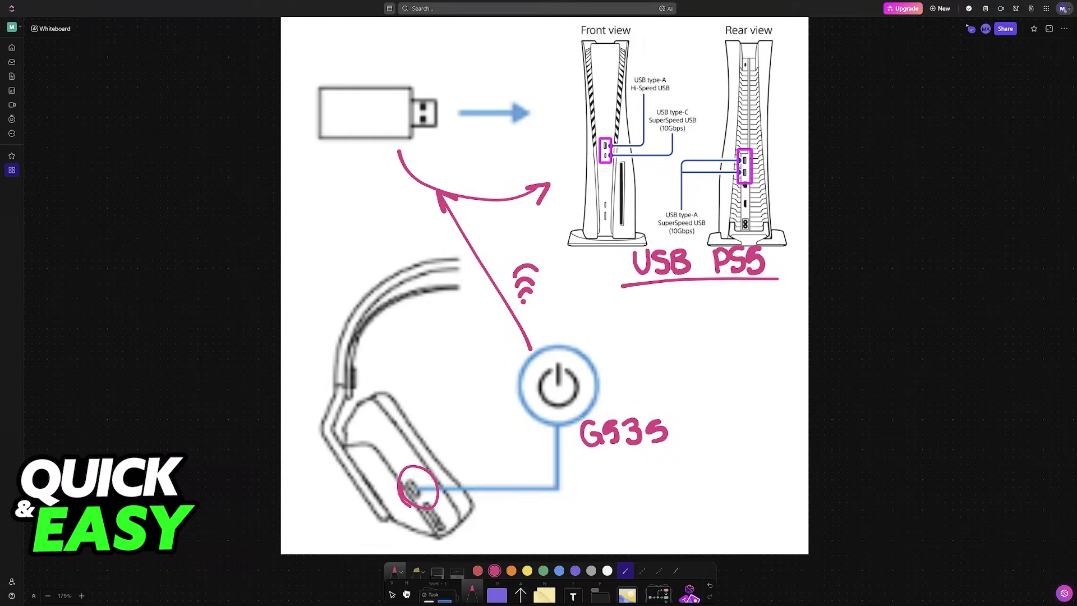
pyautogui.hscroll(-5, 826, 295)
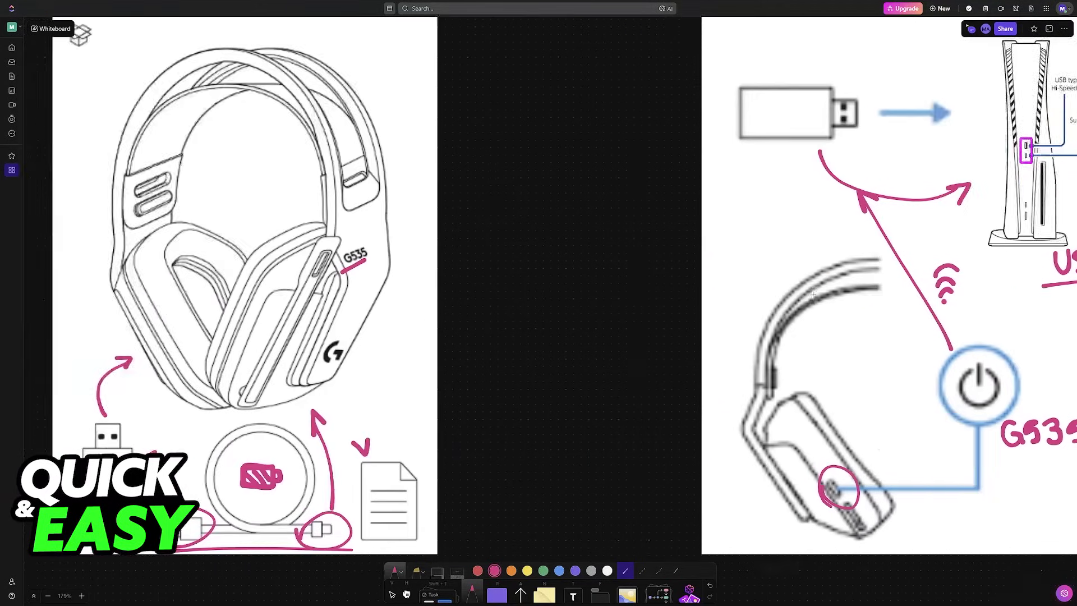
pyautogui.hscroll(-5, 821, 295)
pyautogui.hscroll(-5, 815, 295)
pyautogui.hscroll(-5, 808, 296)
pyautogui.scroll(-5, 807, 296)
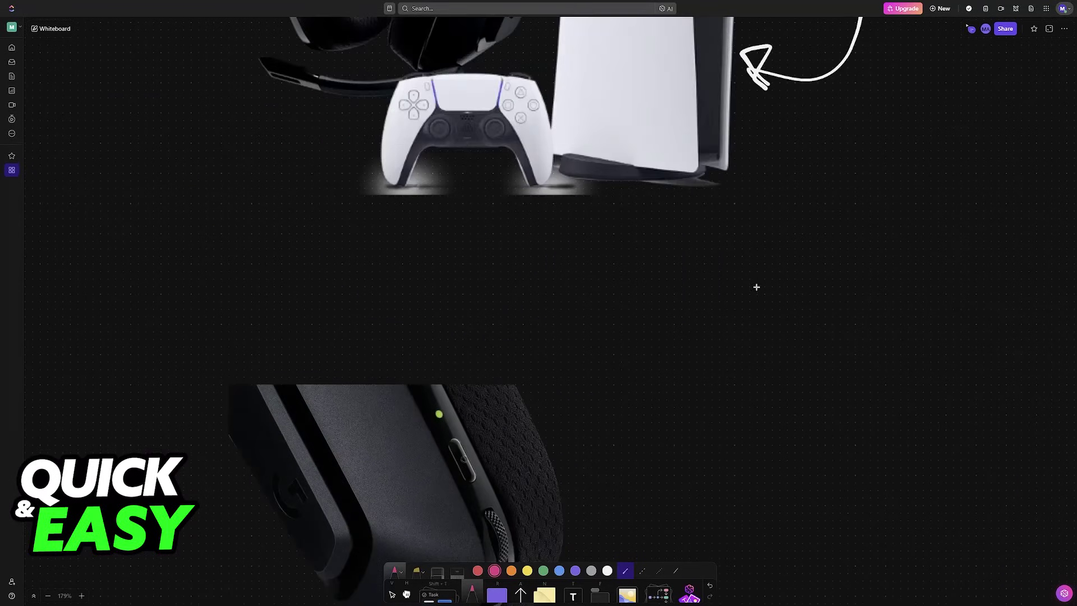
pyautogui.scroll(-3, 755, 287)
pyautogui.scroll(-1, 598, 350)
# - Draw a pink arrow at the headset's side wheel and sketch a microphone beside it
pyautogui.moveTo(601, 422)
pyautogui.mouseDown()
pyautogui.moveTo(620, 413)
pyautogui.moveTo(649, 432)
pyautogui.mouseUp()
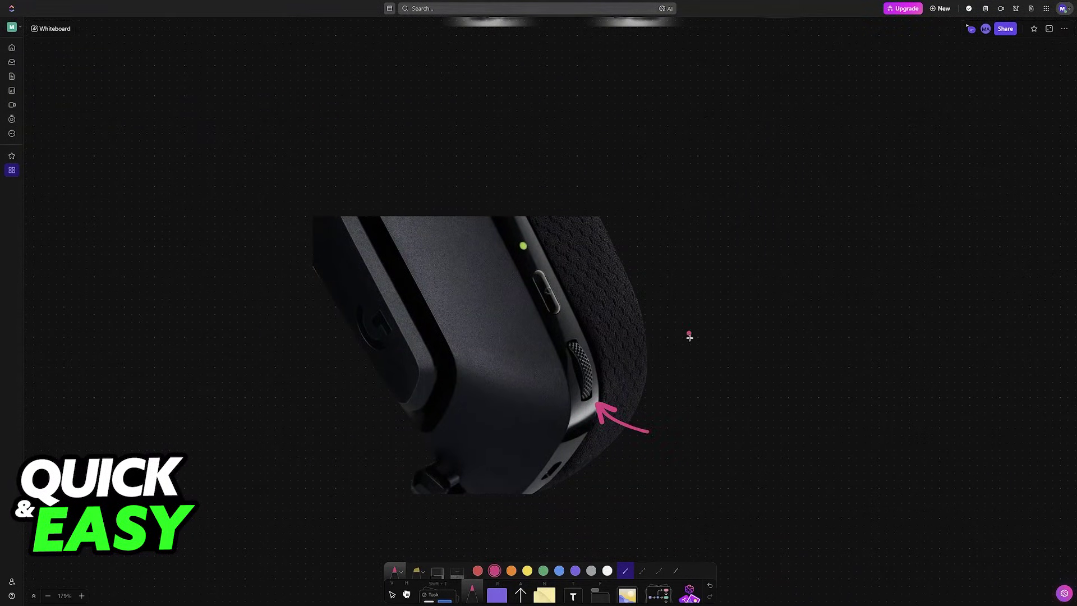
pyautogui.moveTo(690, 332); pyautogui.dragTo(699, 321)
pyautogui.moveTo(686, 360)
pyautogui.mouseDown()
pyautogui.moveTo(718, 359)
pyautogui.moveTo(701, 389)
pyautogui.mouseUp()
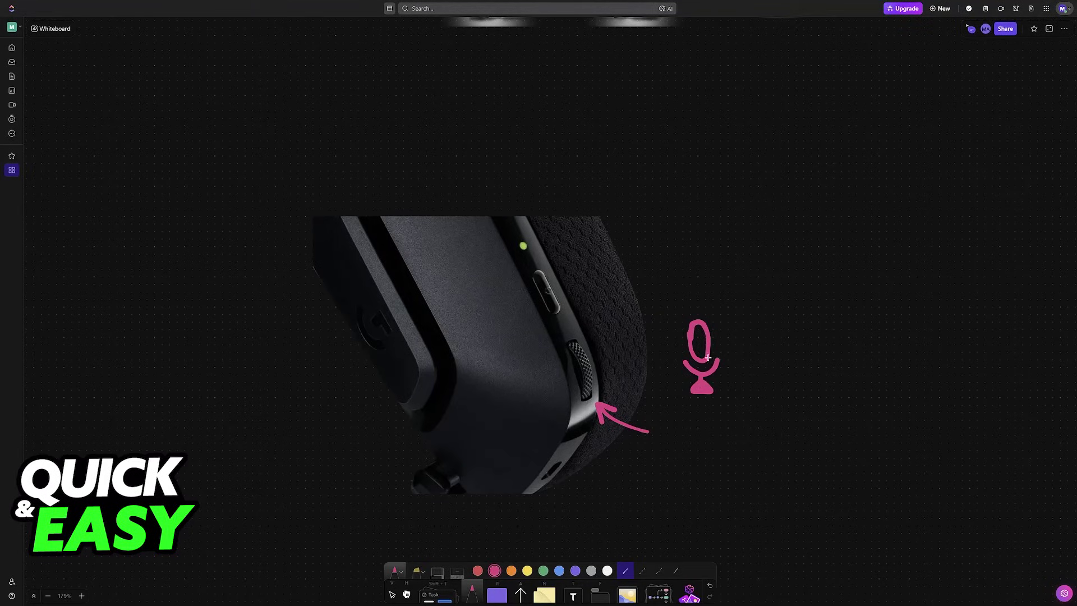
pyautogui.moveTo(692, 340)
pyautogui.mouseDown()
pyautogui.moveTo(707, 328)
pyautogui.moveTo(695, 361)
pyautogui.moveTo(696, 329)
pyautogui.moveTo(698, 360)
pyautogui.moveTo(708, 344)
pyautogui.moveTo(690, 335)
pyautogui.moveTo(696, 358)
pyautogui.moveTo(700, 330)
pyautogui.mouseUp()
# - Write 'G HUB' right of the microphone and underline it
pyautogui.moveTo(789, 293)
pyautogui.mouseDown()
pyautogui.moveTo(770, 306)
pyautogui.moveTo(795, 346)
pyautogui.mouseUp()
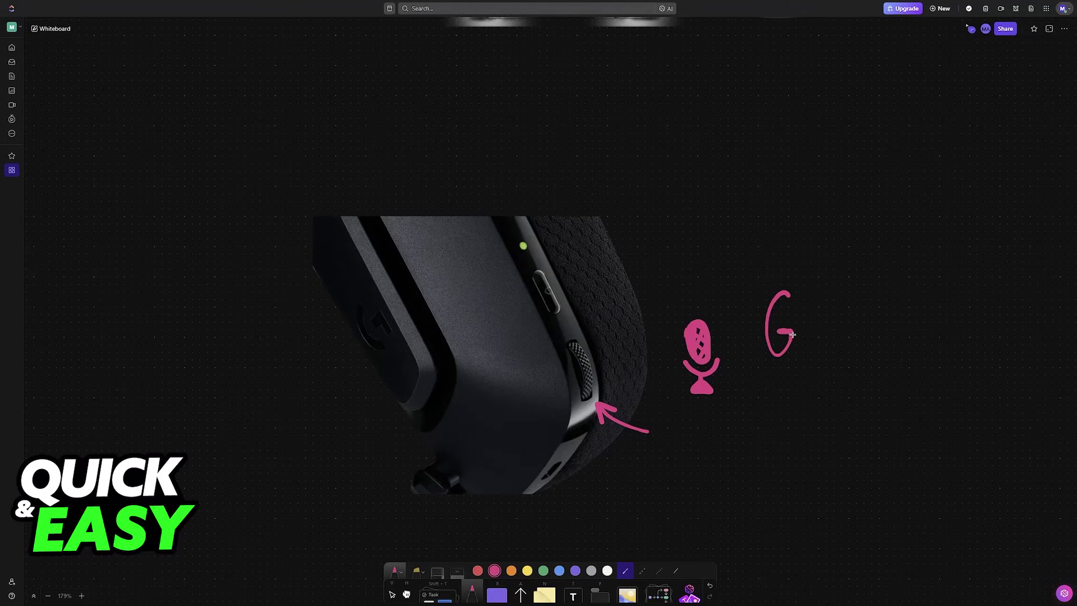
pyautogui.click(835, 298)
pyautogui.moveTo(834, 298); pyautogui.dragTo(833, 355)
pyautogui.moveTo(835, 333); pyautogui.dragTo(863, 330)
pyautogui.moveTo(865, 293)
pyautogui.mouseDown()
pyautogui.moveTo(865, 357)
pyautogui.moveTo(904, 297)
pyautogui.mouseUp()
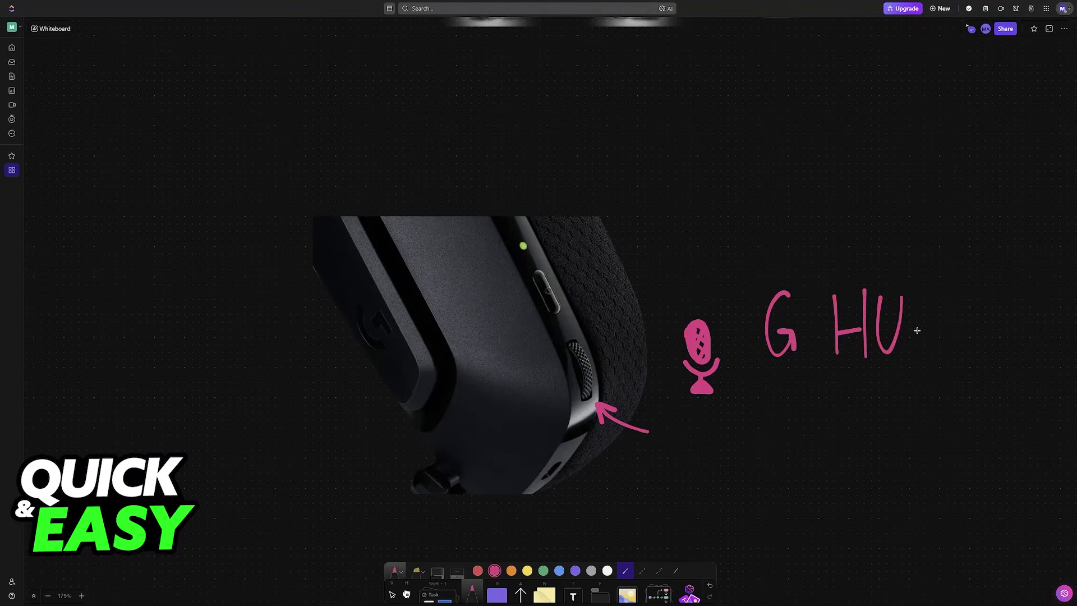
pyautogui.moveTo(918, 354)
pyautogui.mouseDown()
pyautogui.moveTo(930, 294)
pyautogui.moveTo(922, 354)
pyautogui.mouseUp()
pyautogui.moveTo(730, 381); pyautogui.dragTo(991, 380)
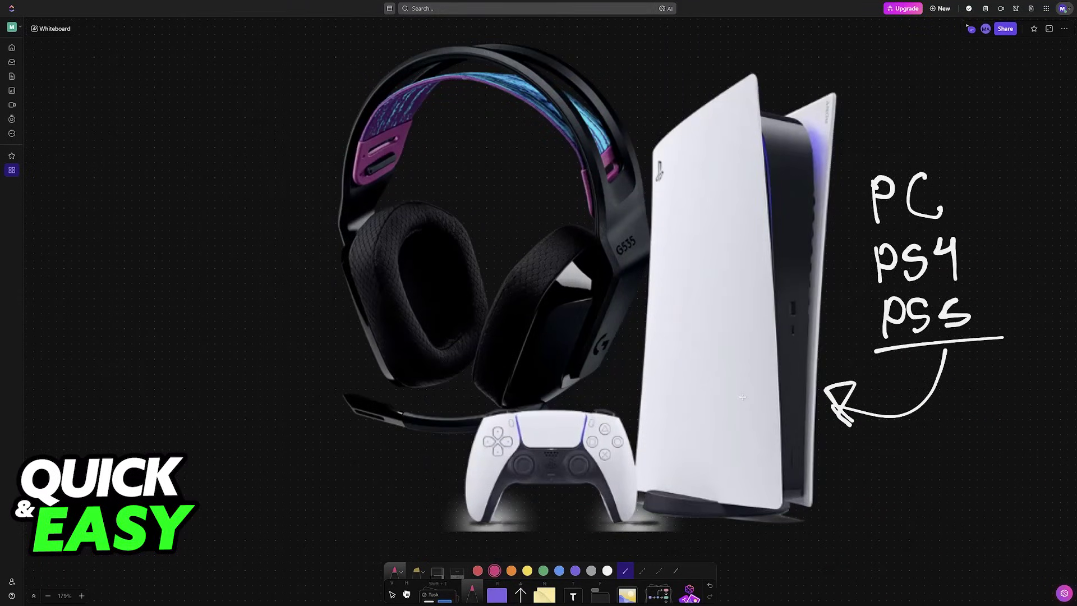
pyautogui.hscroll(2, 743, 396)
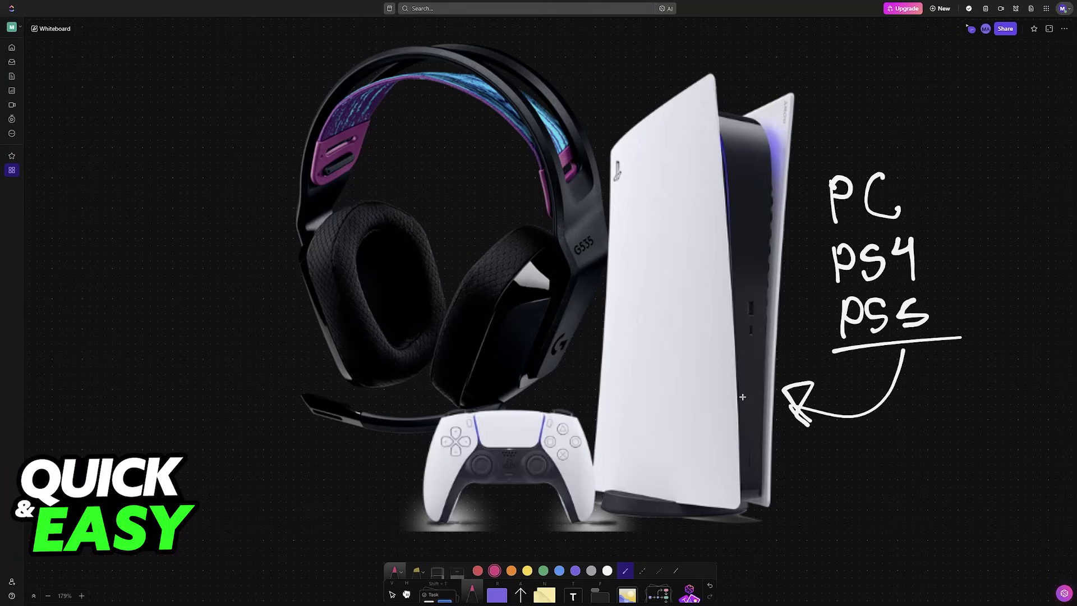